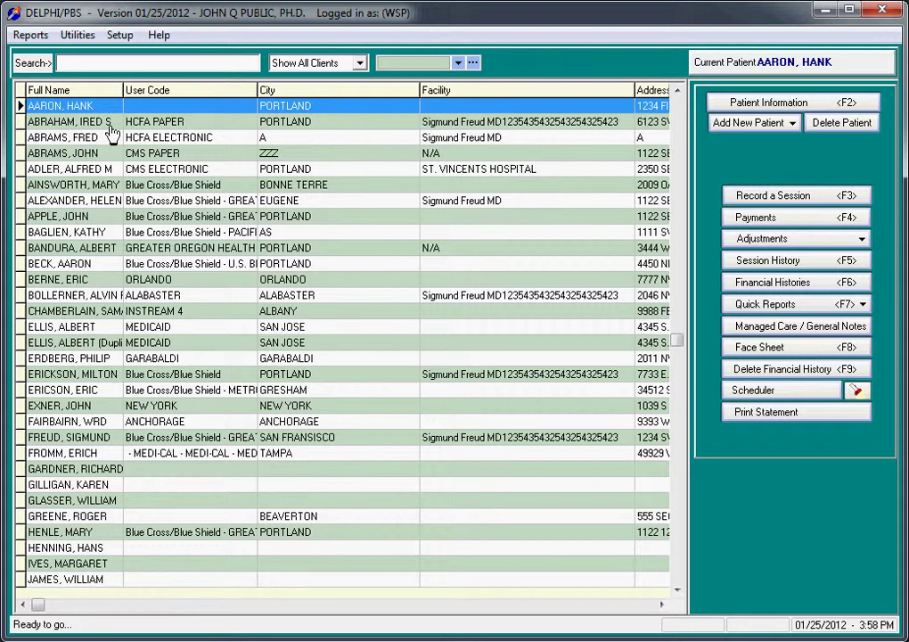
Step: Open the Setup menu from the main menu bar
{"action": "left_click", "coordinate": [28, 39]}
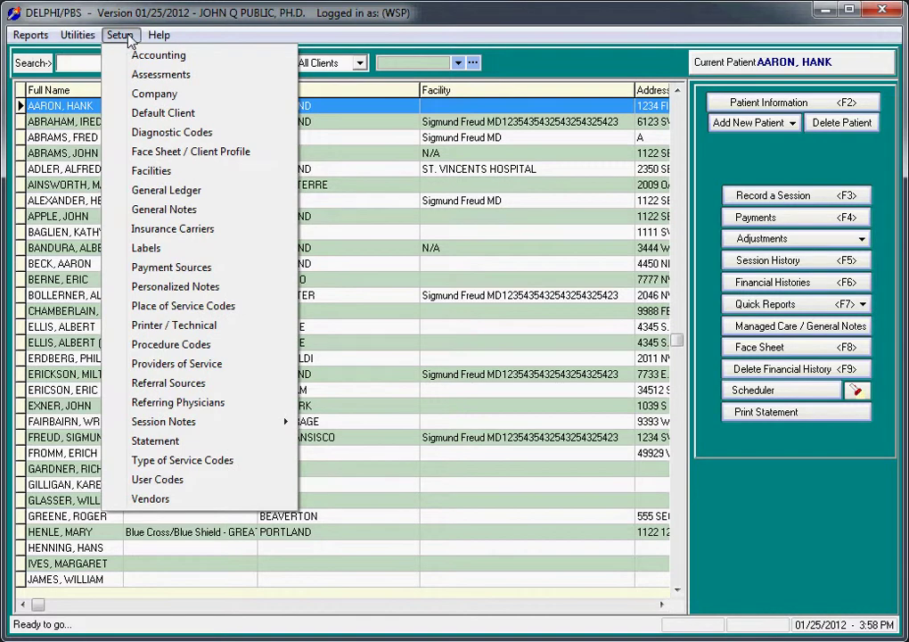
Step: Open Insurance Carriers setup and select the BC BS OF MA carrier
{"action": "left_click", "coordinate": [143, 230]}
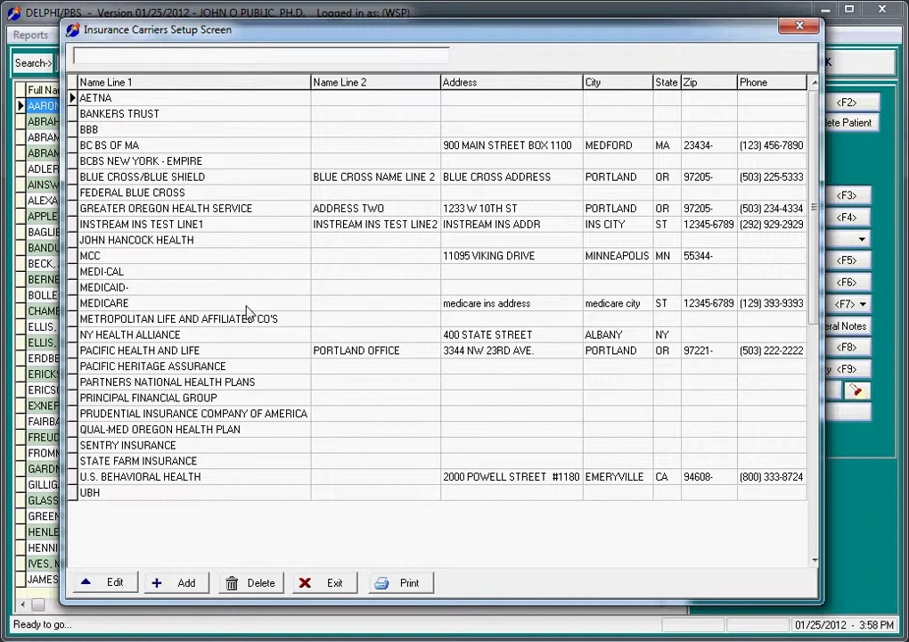
{"action": "left_click", "coordinate": [161, 152]}
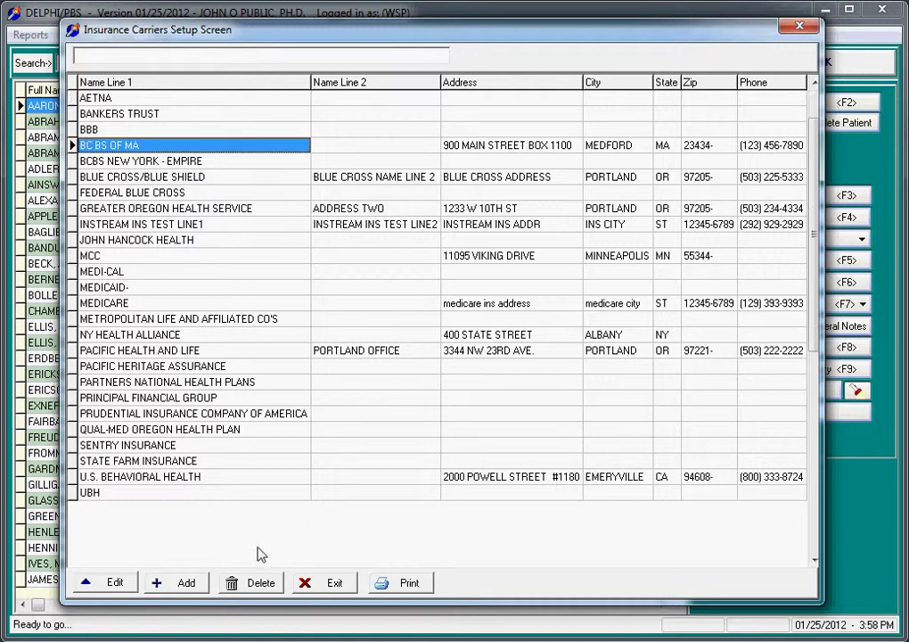
{"action": "left_click", "coordinate": [116, 582]}
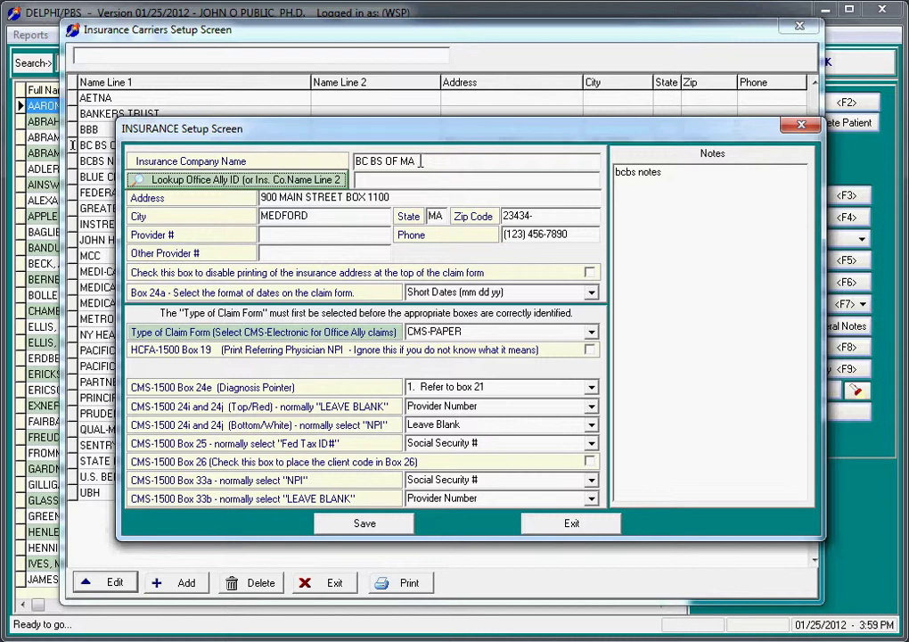
{"action": "left_click", "coordinate": [433, 162]}
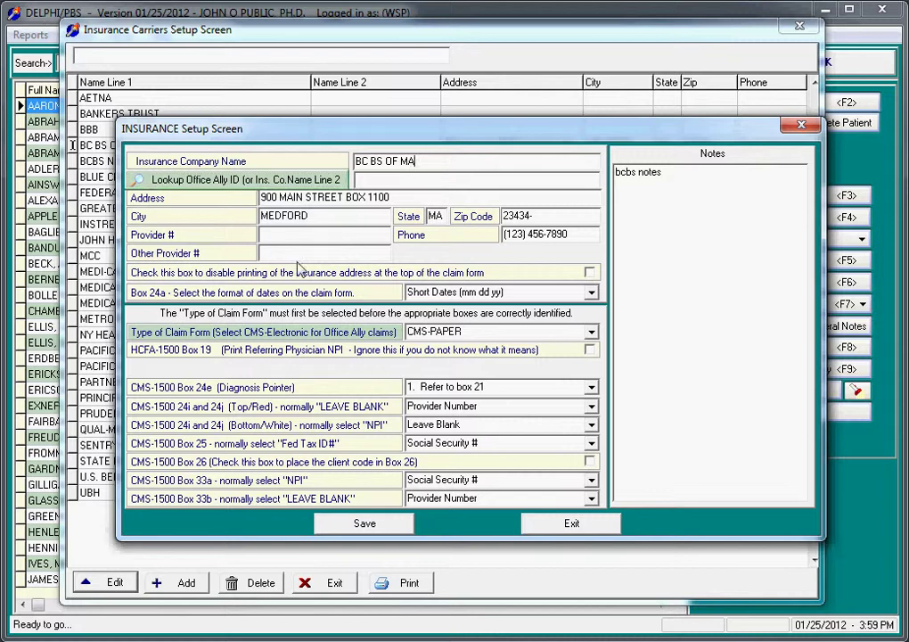
{"action": "left_click", "coordinate": [384, 183]}
Step: Open the Office Ally payer lookup and filter payers to Massachusetts
{"action": "left_click", "coordinate": [237, 180]}
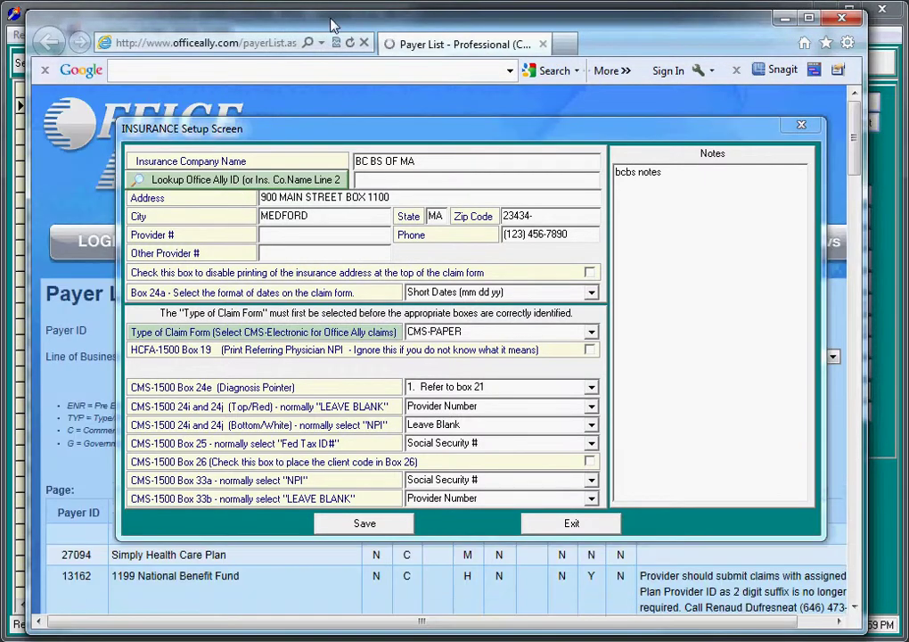
{"action": "left_click", "coordinate": [330, 25]}
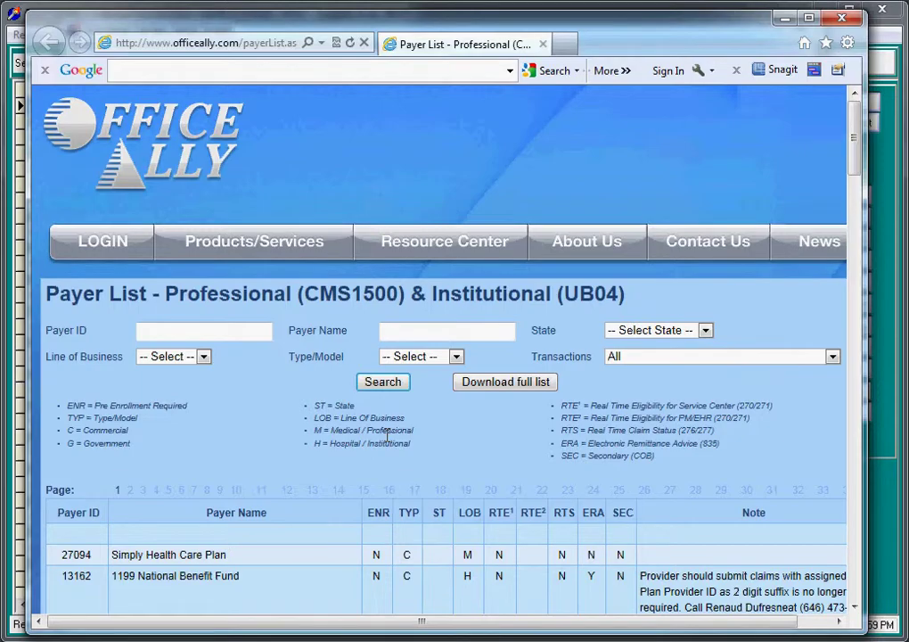
{"action": "left_click_drag", "start_coordinate": [854, 152], "coordinate": [835, 141]}
{"action": "left_click", "coordinate": [420, 331]}
{"action": "left_click", "coordinate": [706, 334]}
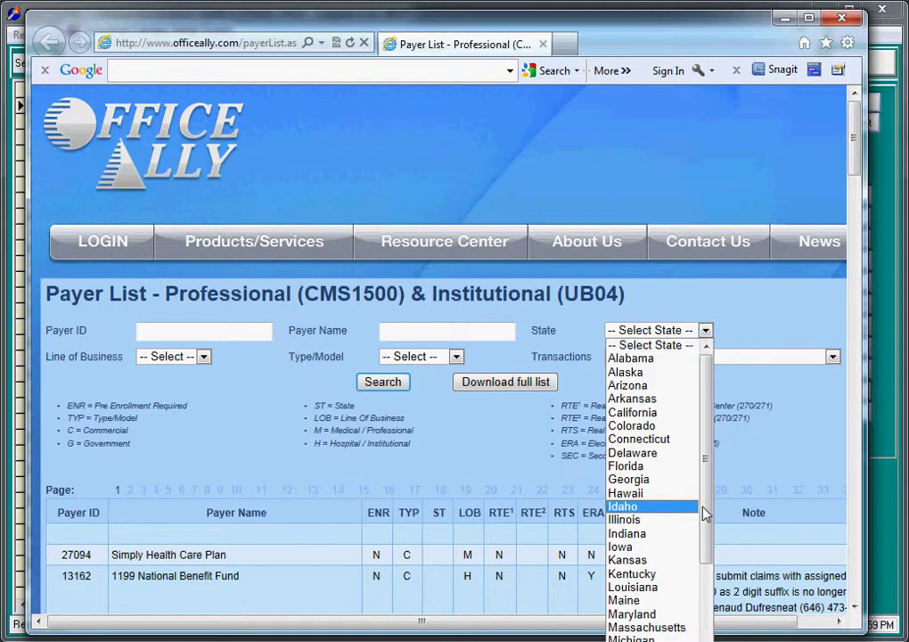
{"action": "left_click", "coordinate": [682, 629]}
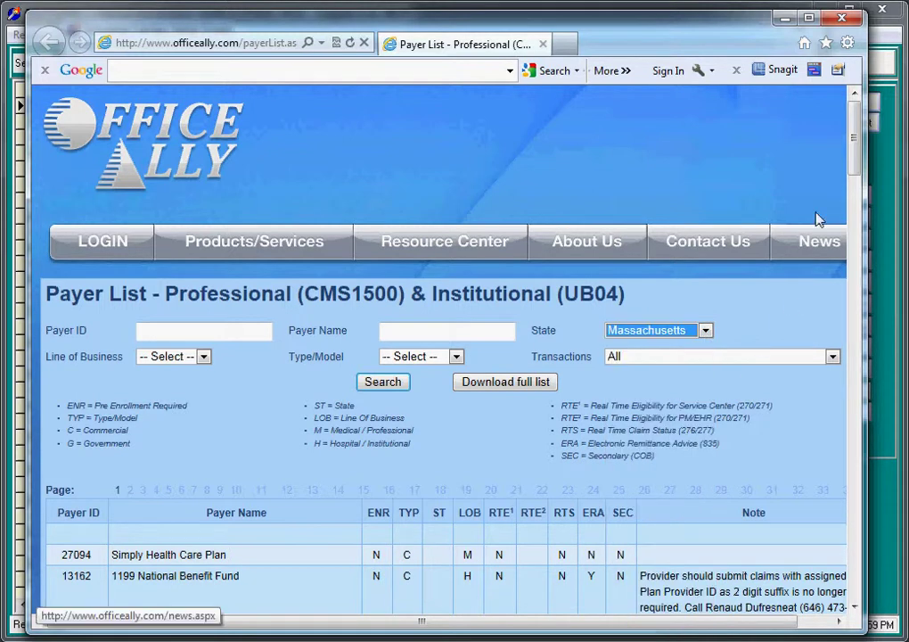
{"action": "left_click", "coordinate": [382, 383]}
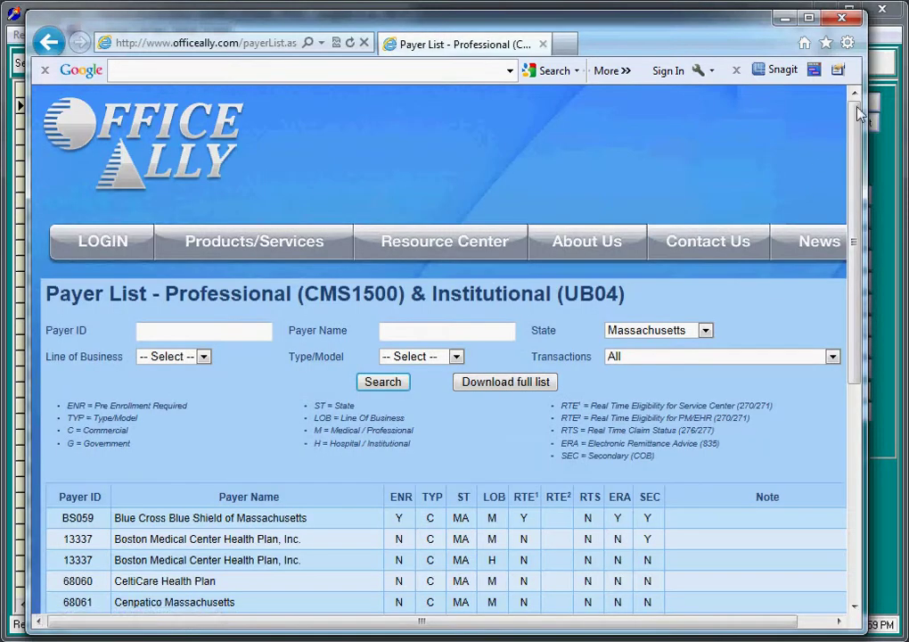
Step: Copy payer ID BS059 for Blue Cross Blue Shield of Massachusetts
{"action": "left_click_drag", "start_coordinate": [858, 111], "coordinate": [848, 249]}
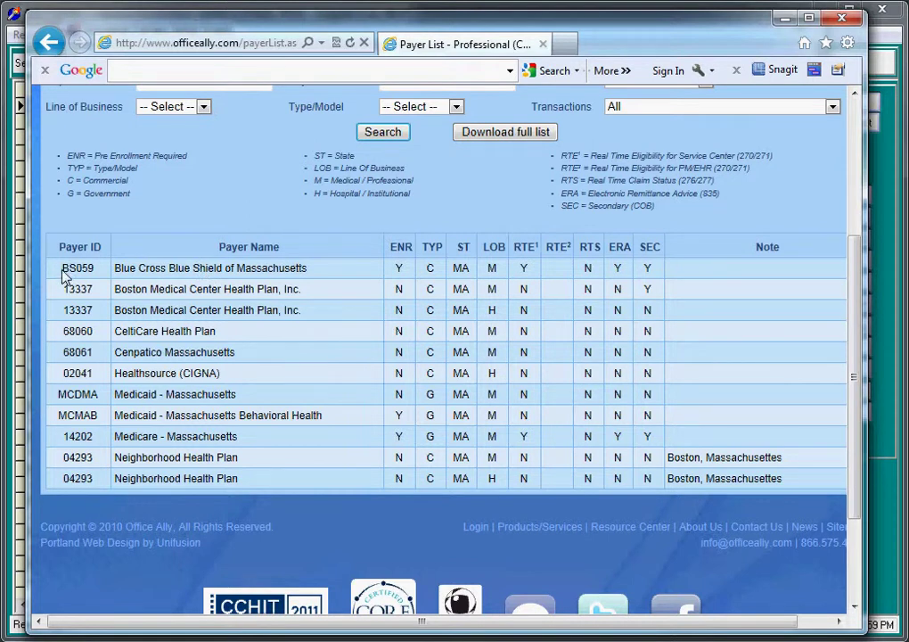
{"action": "left_click_drag", "start_coordinate": [61, 268], "coordinate": [92, 267]}
{"action": "left_click_drag", "start_coordinate": [86, 268], "coordinate": [57, 303]}
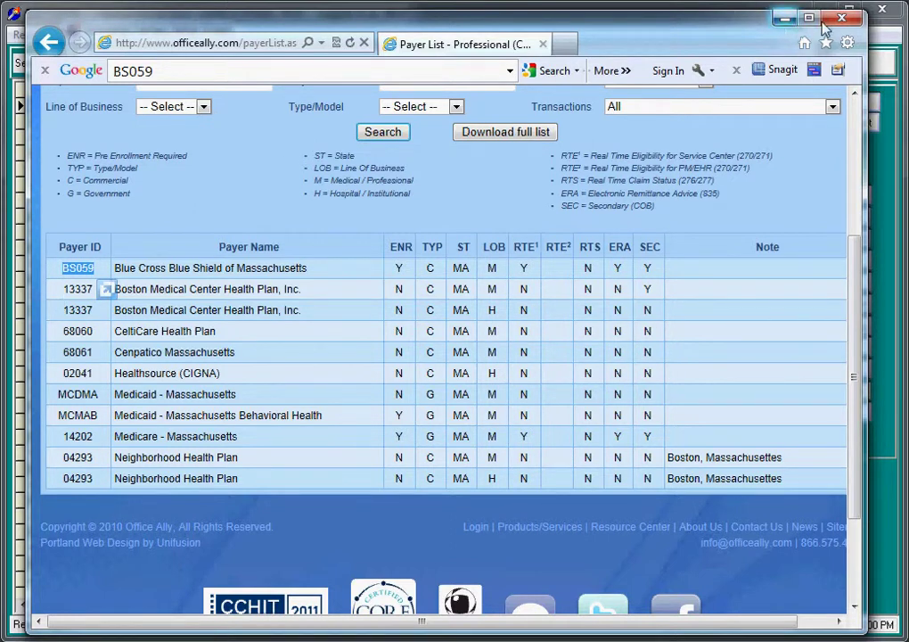
Step: Back in Delphi, enter BS059 in the BC BS OF MA Office Ally ID field
{"action": "left_click", "coordinate": [784, 19]}
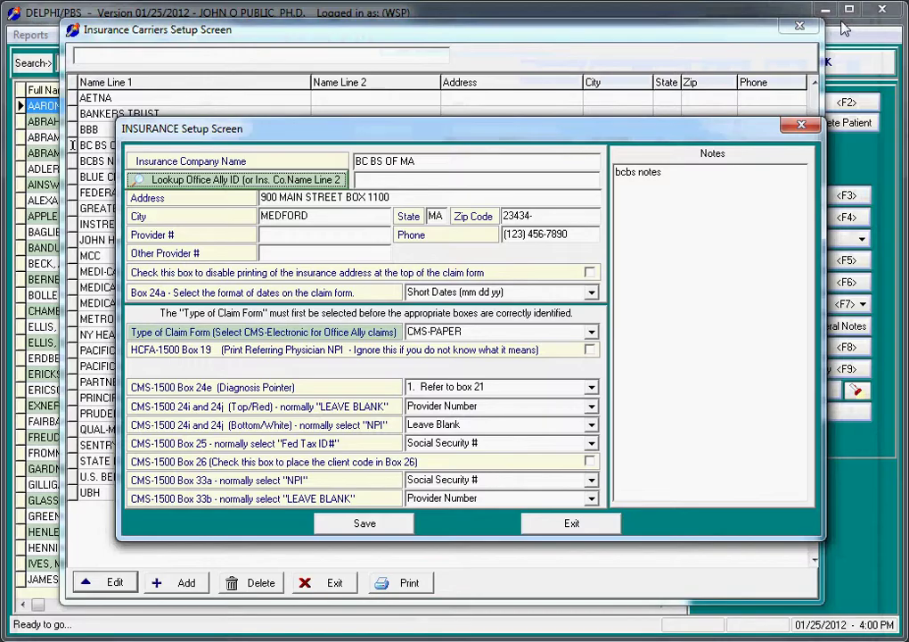
{"action": "left_click", "coordinate": [392, 181]}
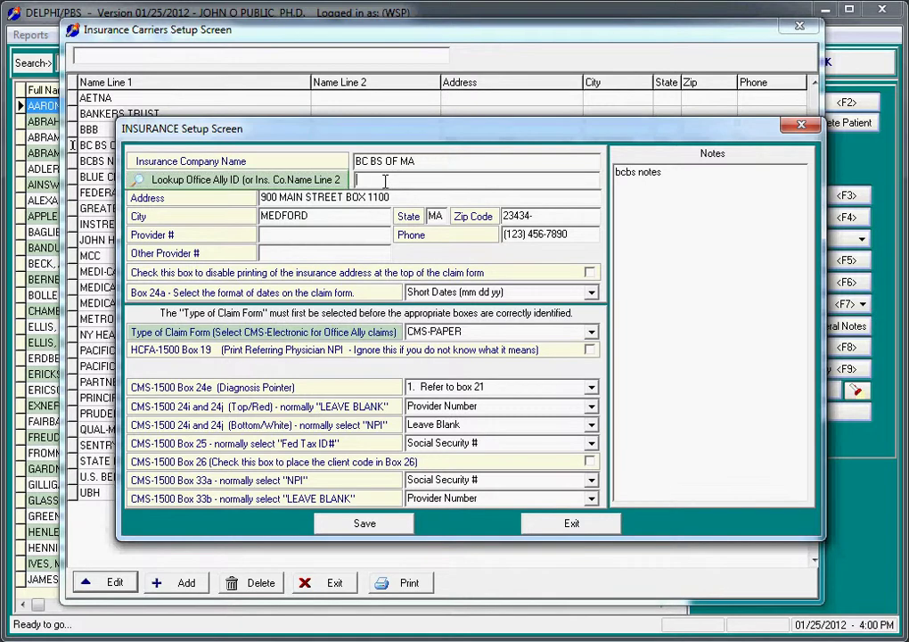
{"action": "type", "text": "BS059"}
Step: Set Box 24a to Long Dates (mmddyyyy) and the claim form type to CMS-ELECTRONIC
{"action": "left_click", "coordinate": [591, 294]}
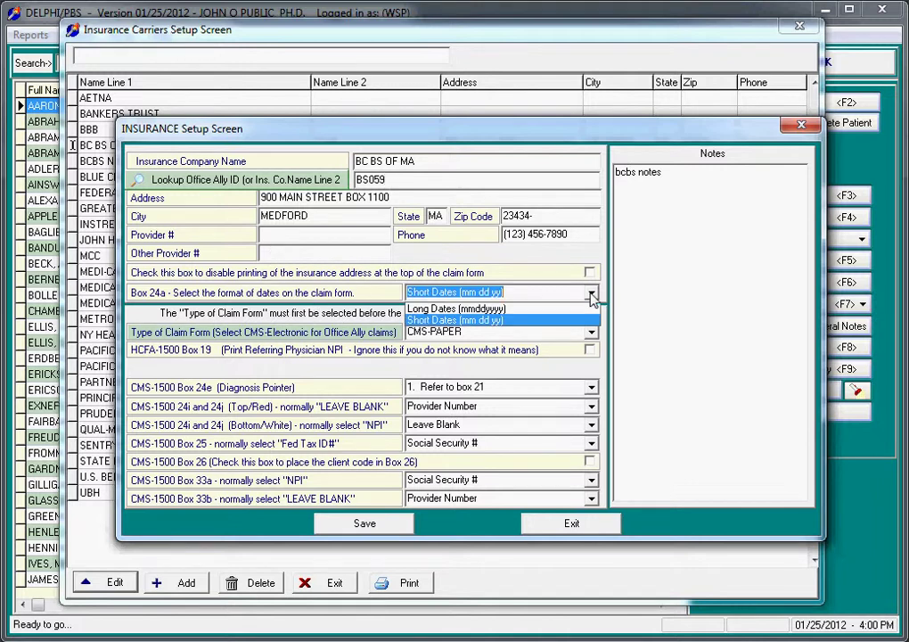
{"action": "left_click", "coordinate": [550, 309]}
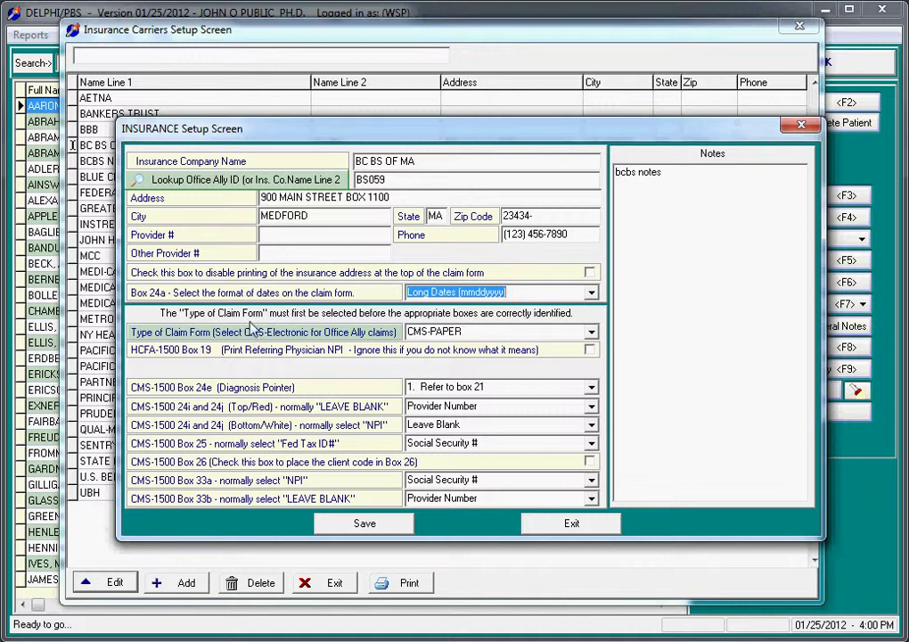
{"action": "left_click", "coordinate": [589, 334]}
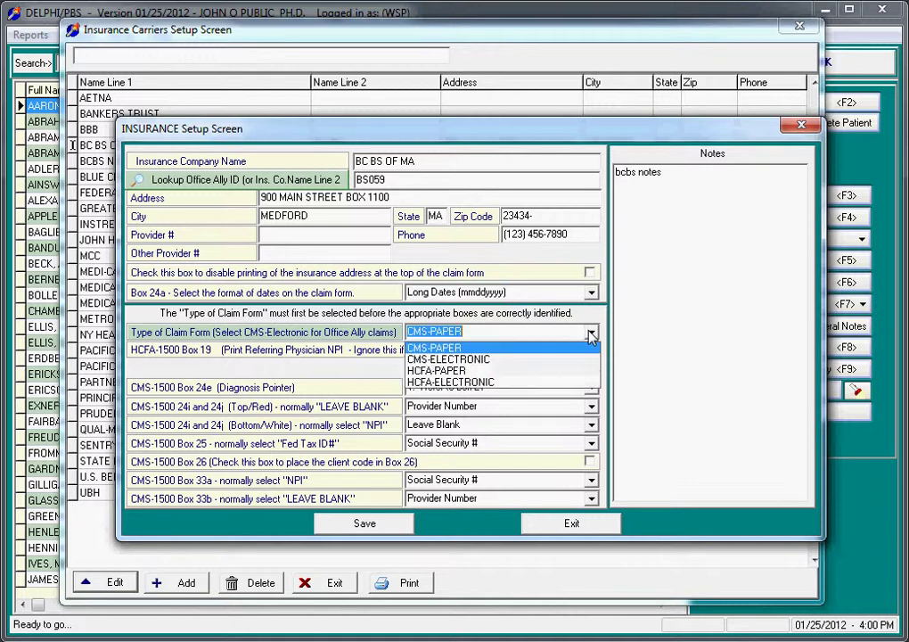
{"action": "left_click", "coordinate": [474, 359]}
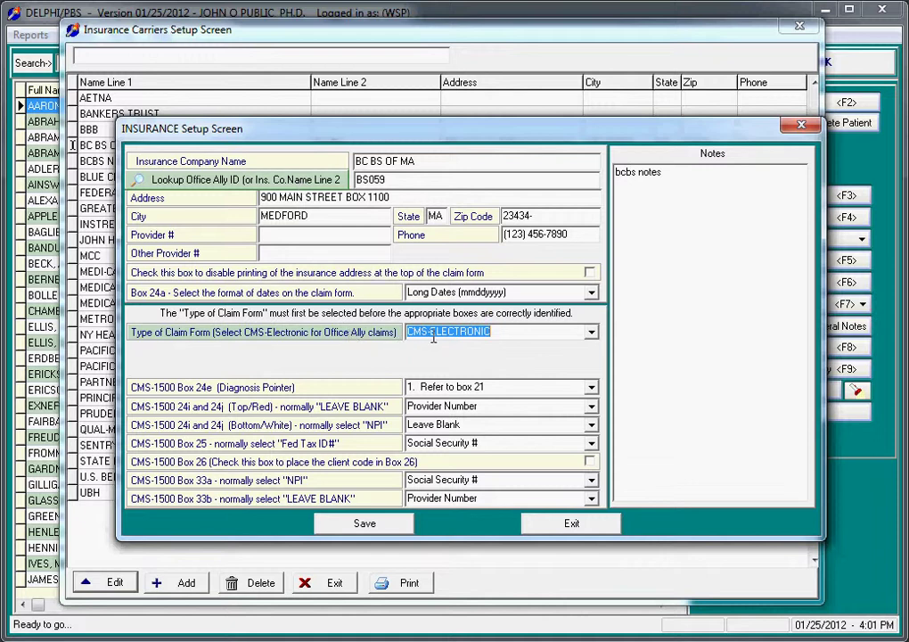
{"action": "left_click", "coordinate": [592, 333]}
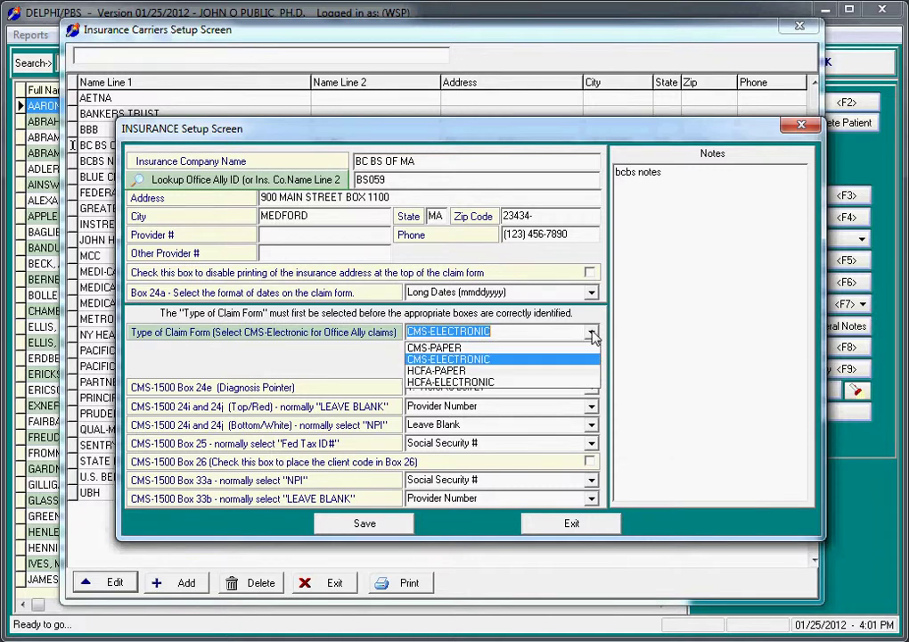
Step: Set Box 24i/24j top to Leave Blank and bottom to National Provider ID
{"action": "left_click", "coordinate": [423, 360]}
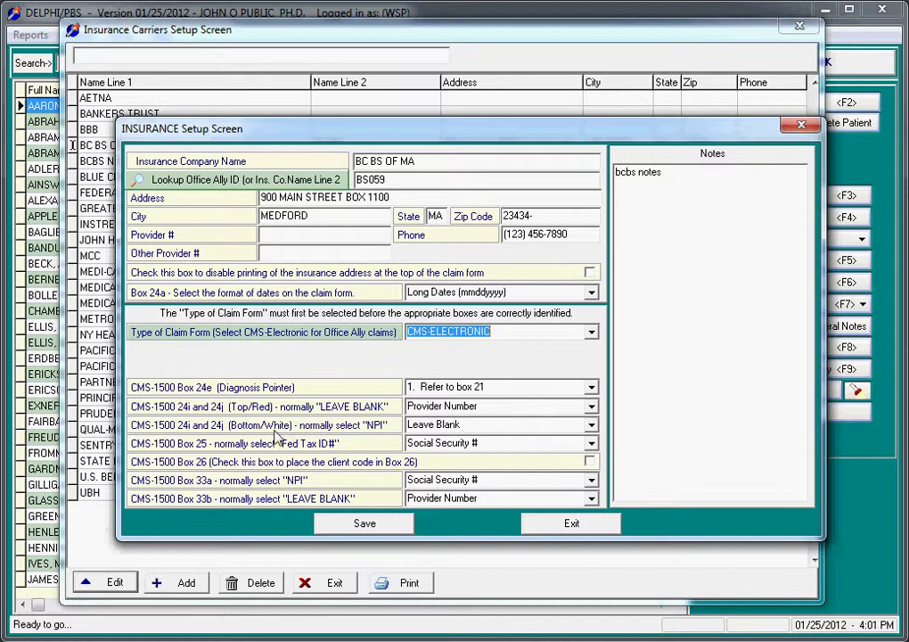
{"action": "left_click", "coordinate": [588, 407]}
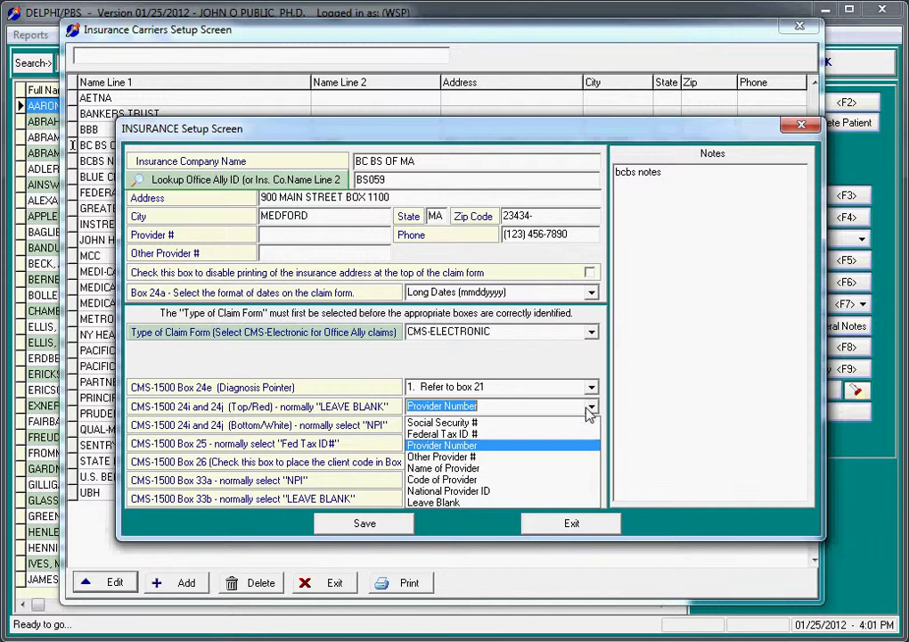
{"action": "left_click", "coordinate": [468, 503]}
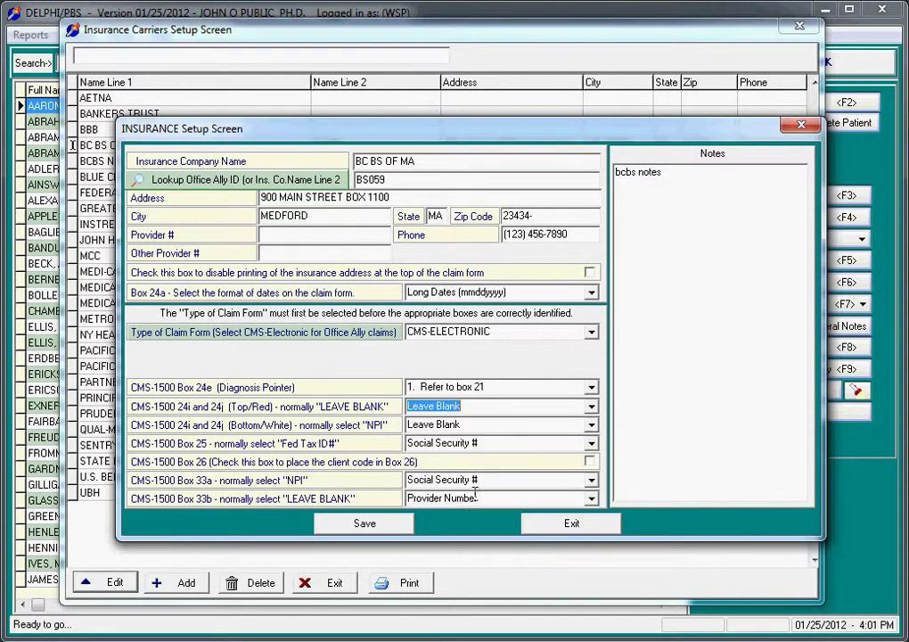
{"action": "left_click", "coordinate": [592, 428]}
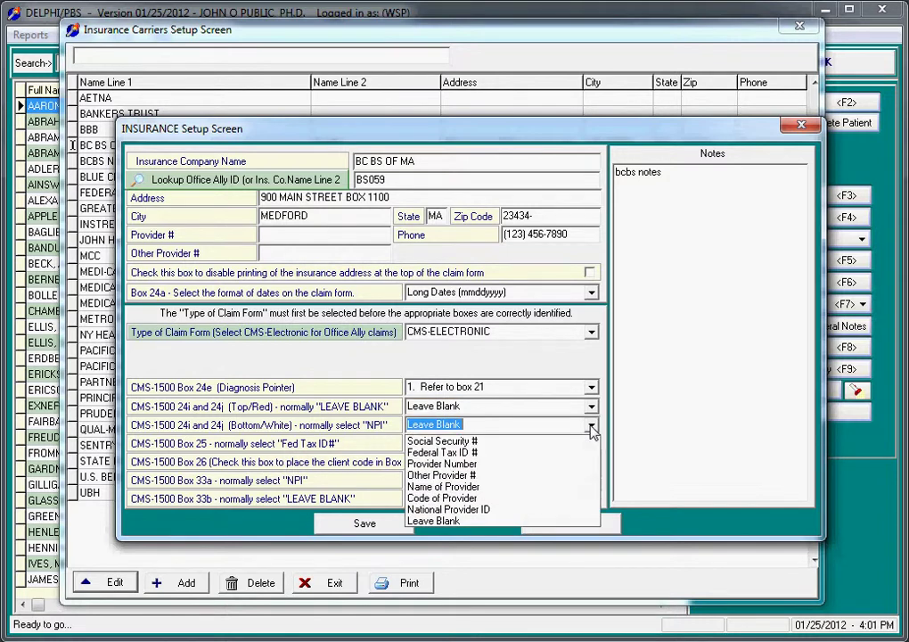
{"action": "left_click", "coordinate": [455, 510]}
{"action": "left_click", "coordinate": [471, 361]}
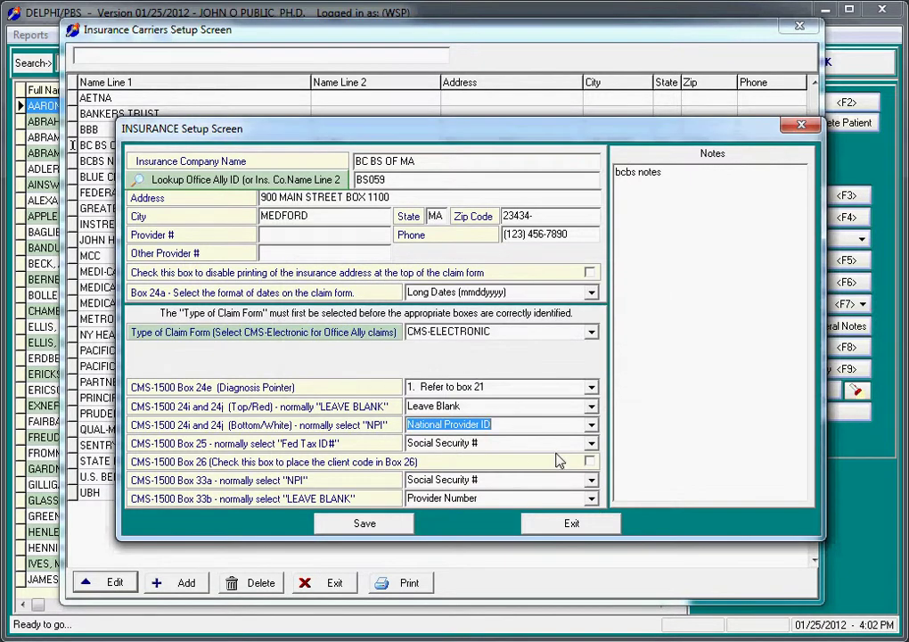
Step: Set Box 25 to Federal Tax ID #, 33a to National Provider ID, 33b to Leave Blank
{"action": "left_click", "coordinate": [592, 445]}
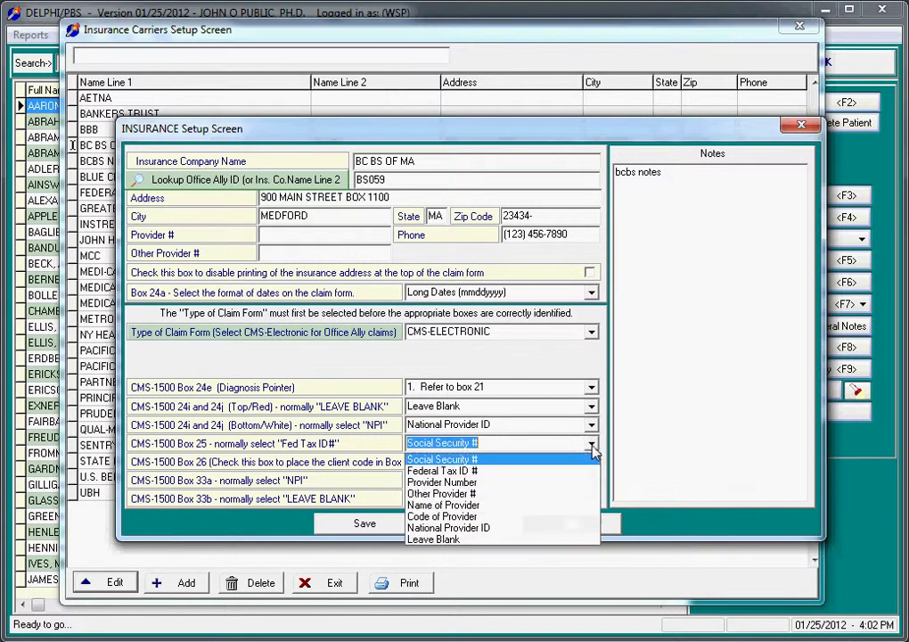
{"action": "left_click", "coordinate": [491, 470]}
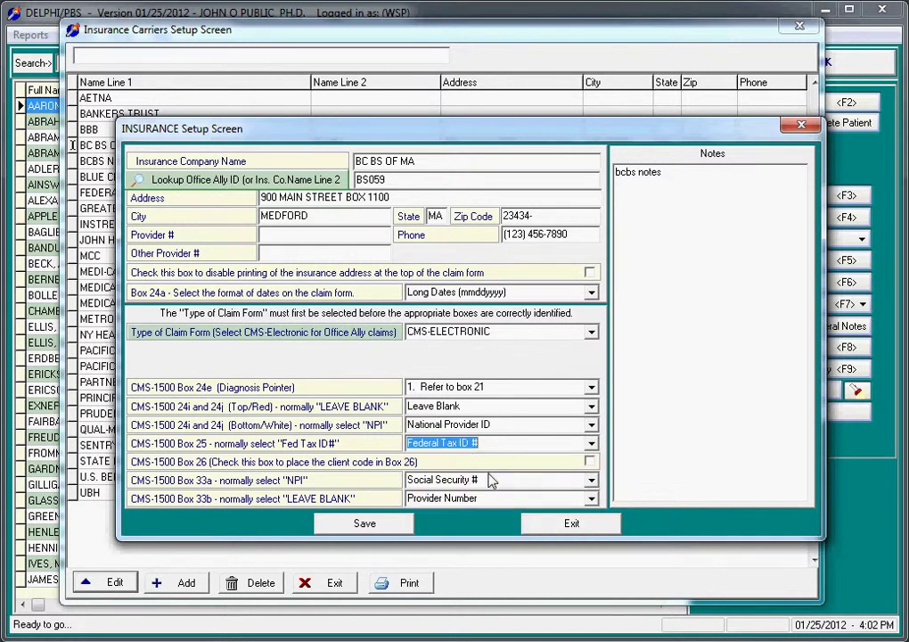
{"action": "left_click", "coordinate": [590, 481]}
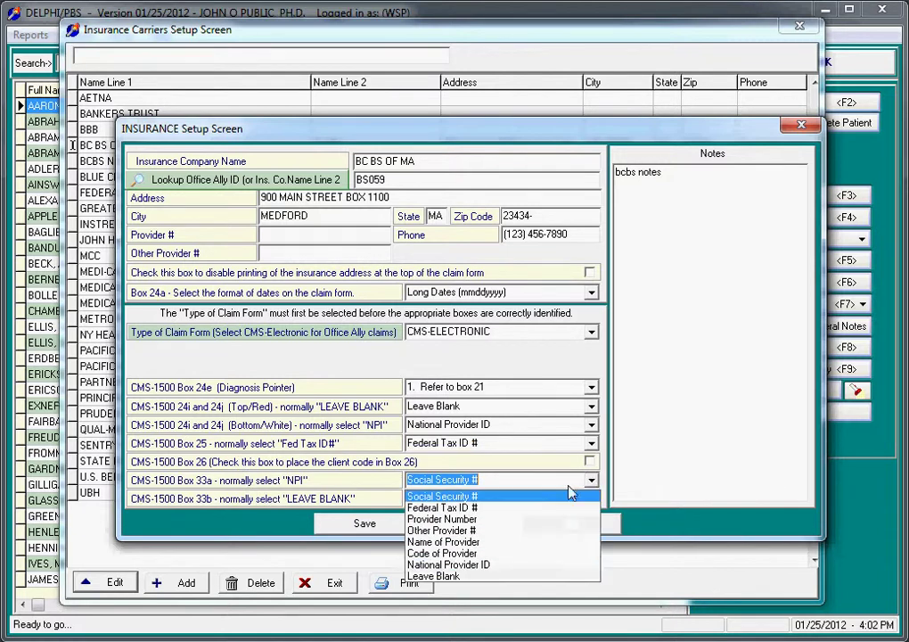
{"action": "left_click", "coordinate": [487, 565]}
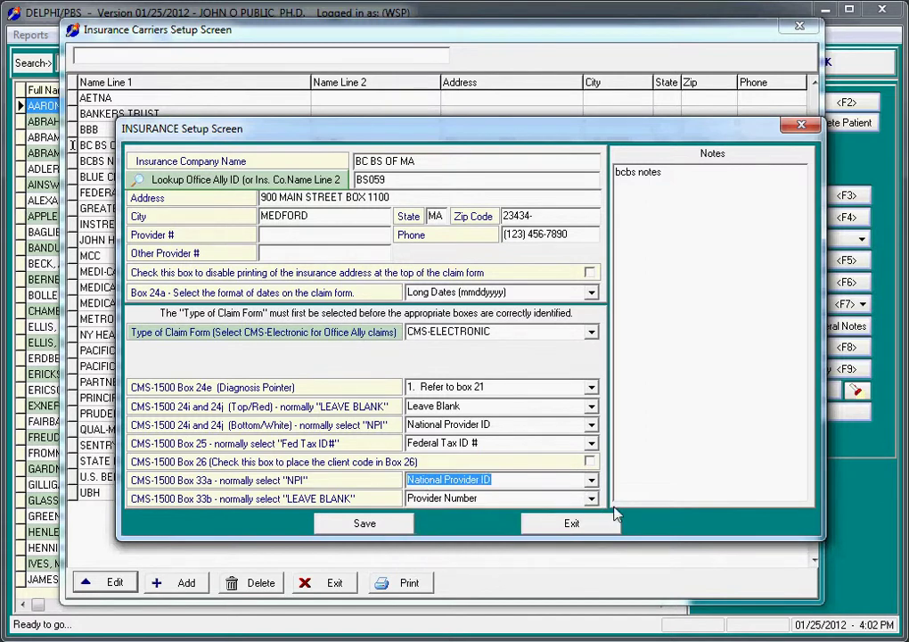
{"action": "left_click", "coordinate": [590, 498]}
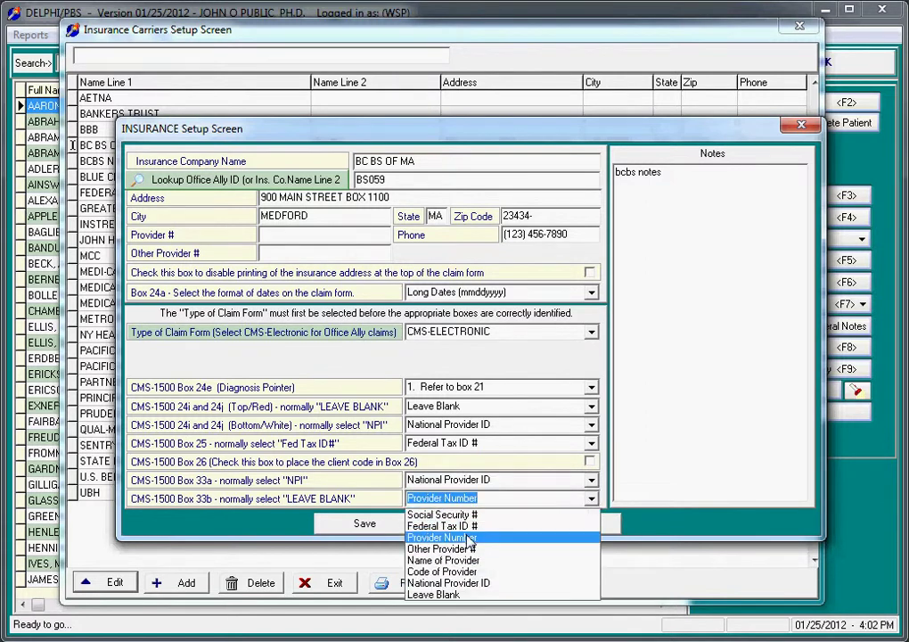
{"action": "left_click", "coordinate": [442, 594]}
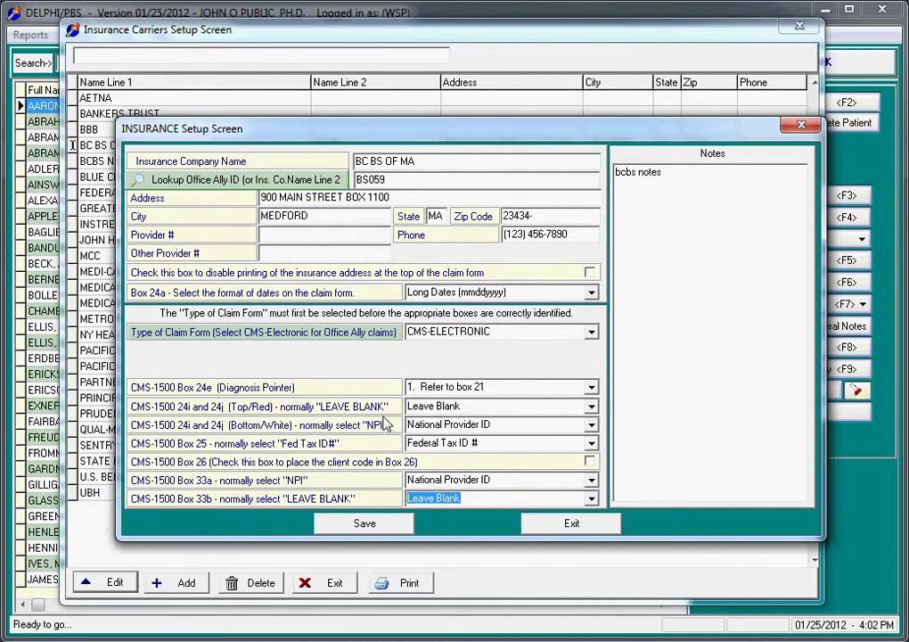
Step: Save BC BS OF MA and open FEDERAL BLUE CROSS for editing
{"action": "left_click", "coordinate": [369, 523]}
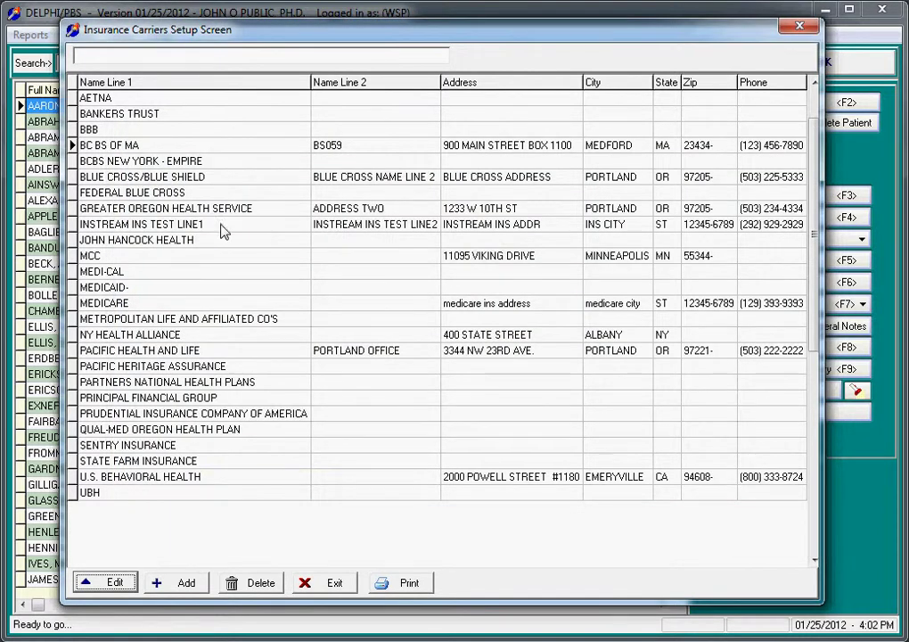
{"action": "left_click", "coordinate": [143, 199]}
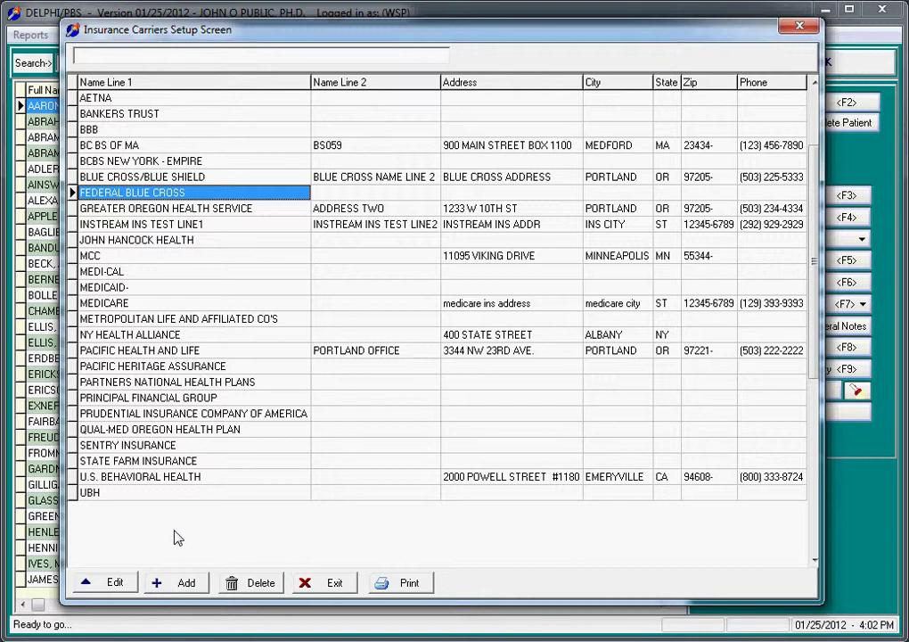
{"action": "left_click", "coordinate": [114, 584]}
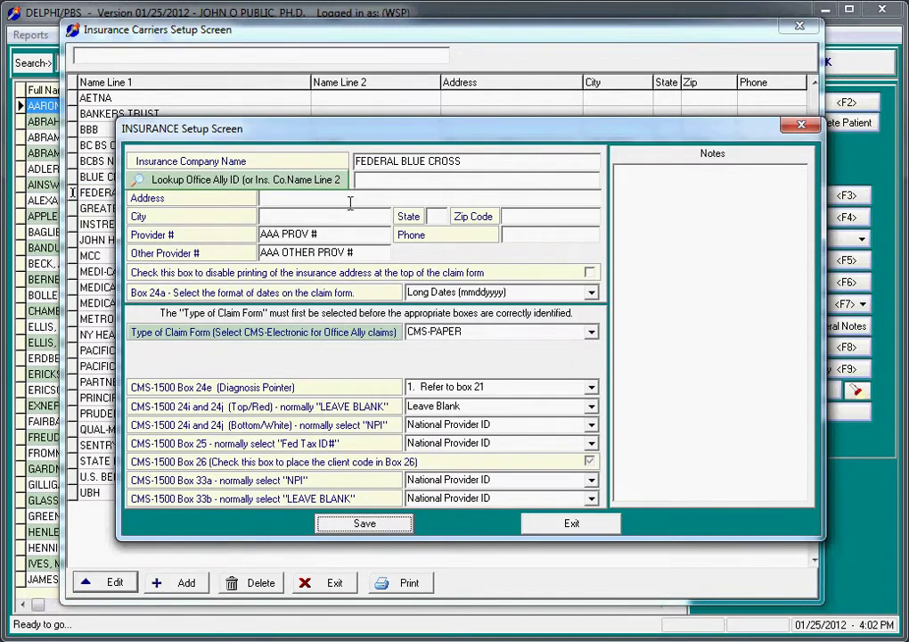
Step: Set FEDERAL BLUE CROSS's claim form type to CMS-ELECTRONIC and look up its Office Ally ID
{"action": "left_click", "coordinate": [528, 335]}
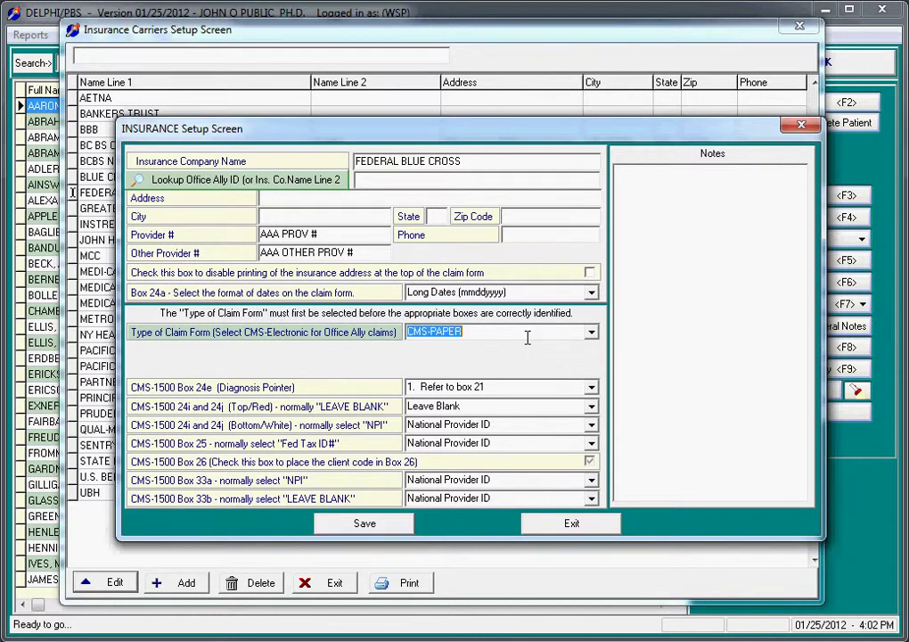
{"action": "left_click", "coordinate": [592, 334]}
{"action": "left_click", "coordinate": [520, 365]}
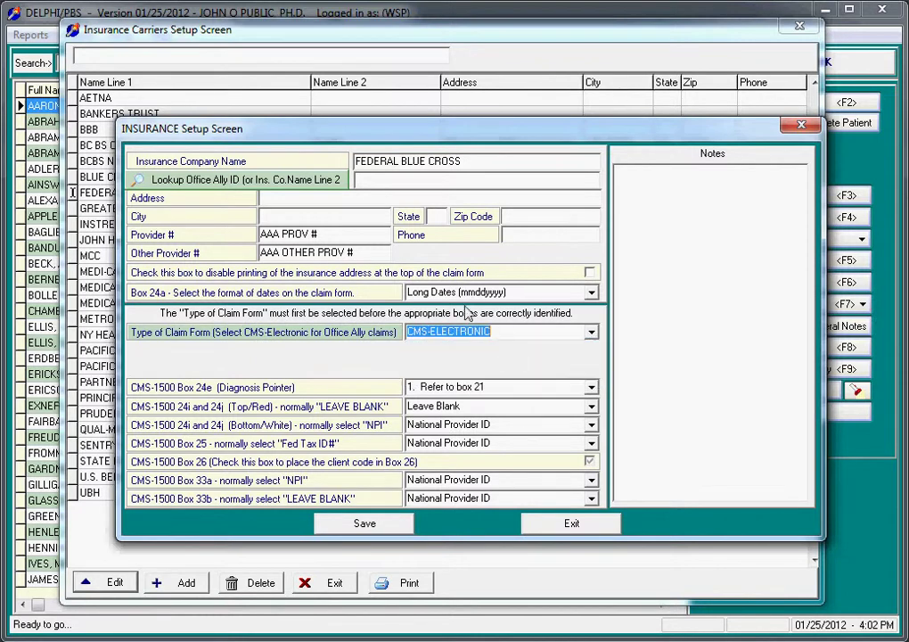
{"action": "left_click", "coordinate": [246, 181]}
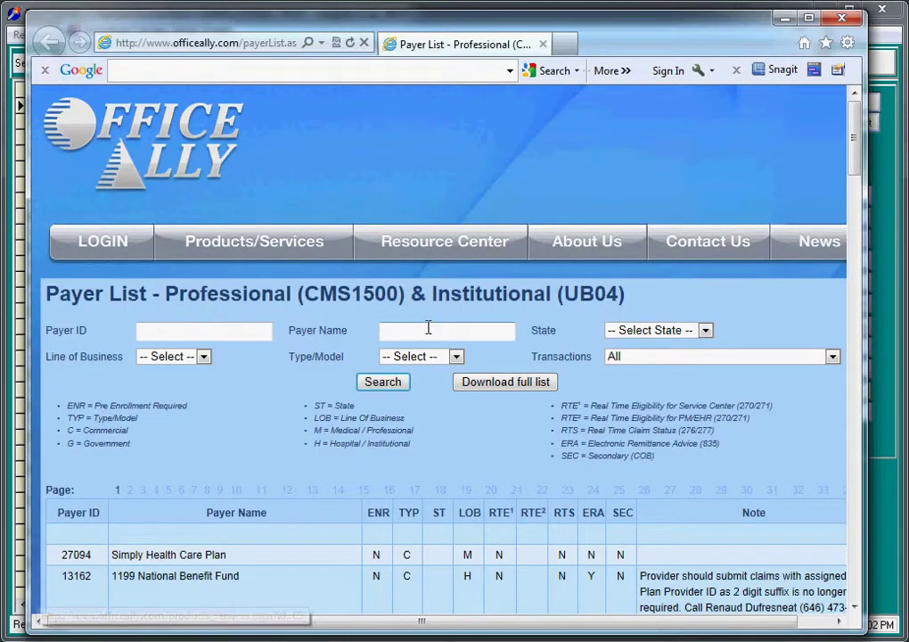
Step: Search Office Ally payers for 'federal' and copy CH002 for CHAMPUS / TRICARE NORTH
{"action": "left_click", "coordinate": [406, 332]}
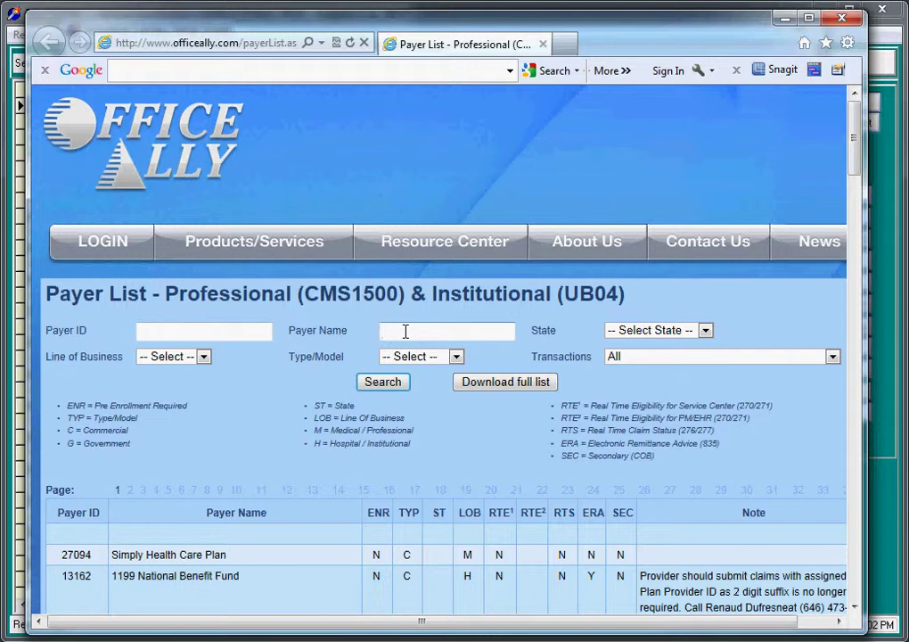
{"action": "type", "text": "federal"}
{"action": "left_click", "coordinate": [385, 381]}
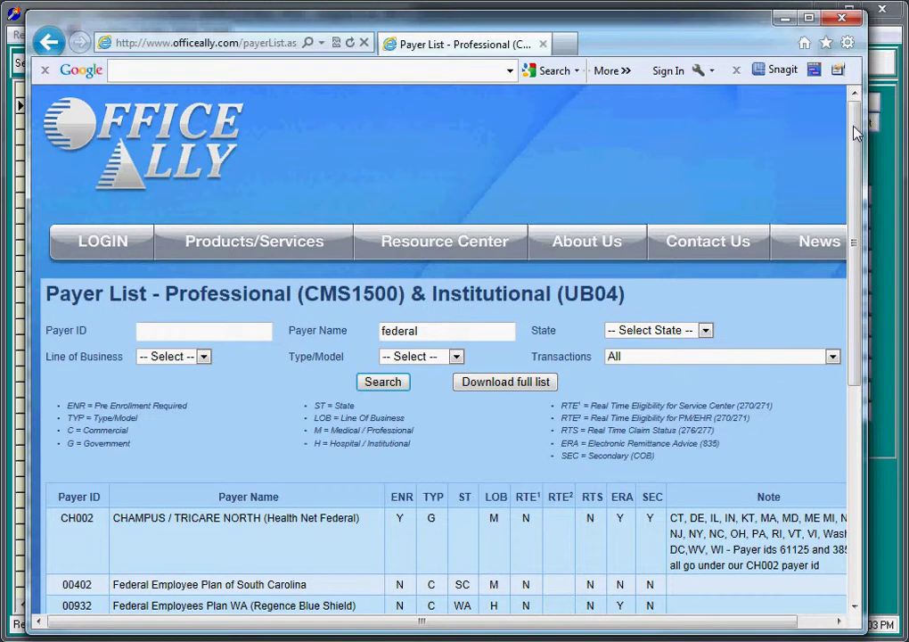
{"action": "left_click_drag", "start_coordinate": [859, 132], "coordinate": [849, 241]}
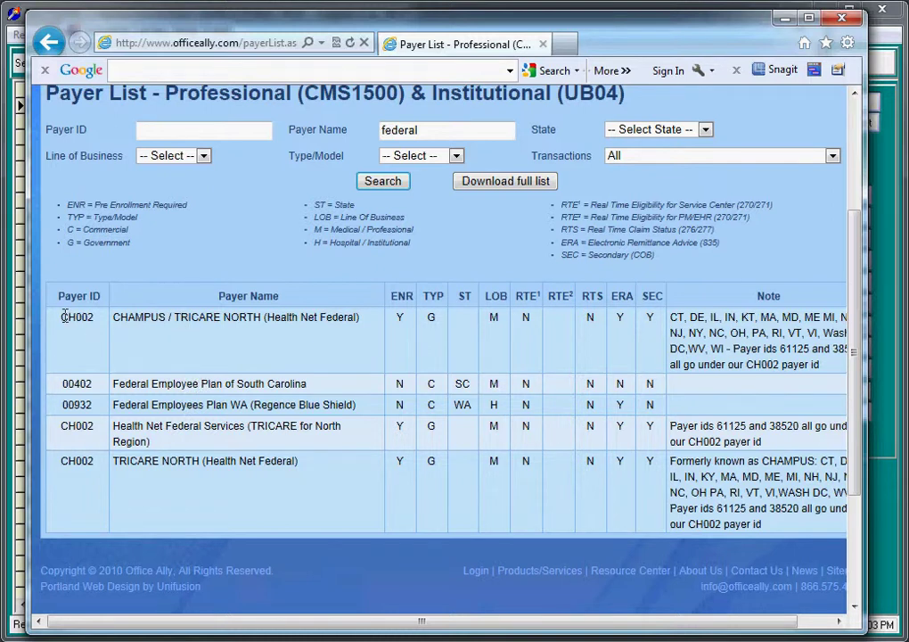
{"action": "left_click_drag", "start_coordinate": [64, 316], "coordinate": [98, 330]}
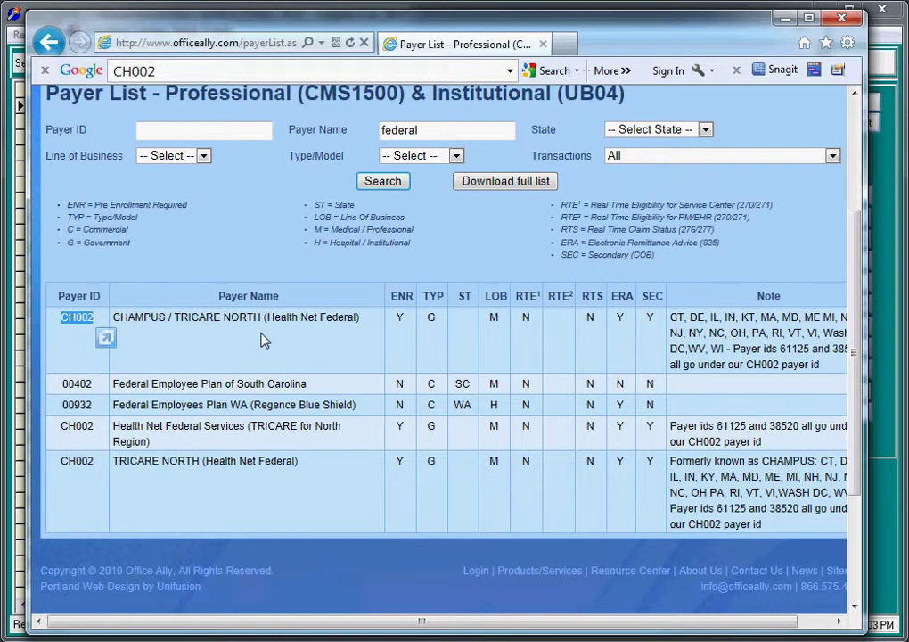
Step: Close the browser, enter CH002 as FEDERAL BLUE CROSS's Office Ally ID, and save
{"action": "left_click", "coordinate": [842, 18]}
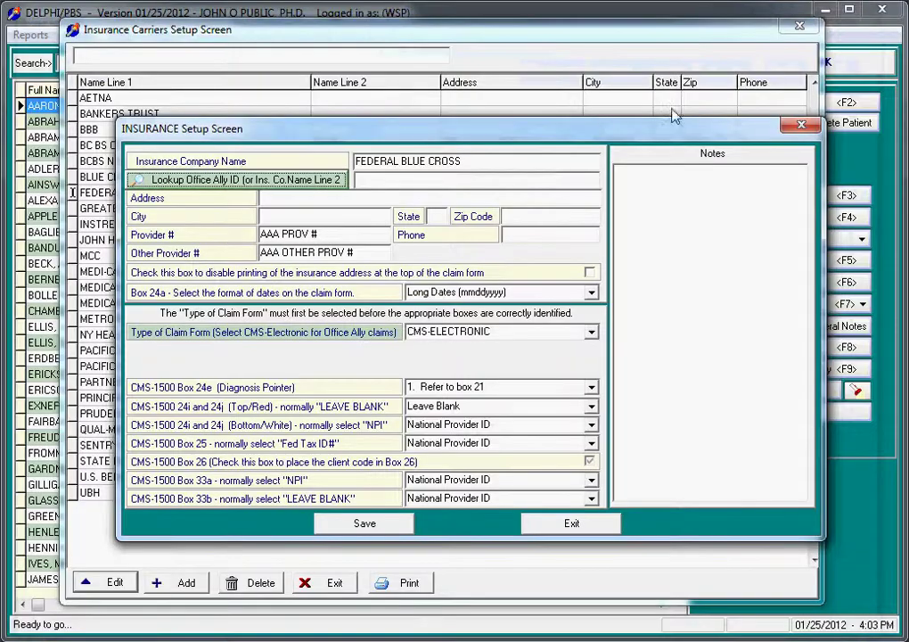
{"action": "left_click", "coordinate": [368, 179]}
{"action": "type", "text": "CH002"}
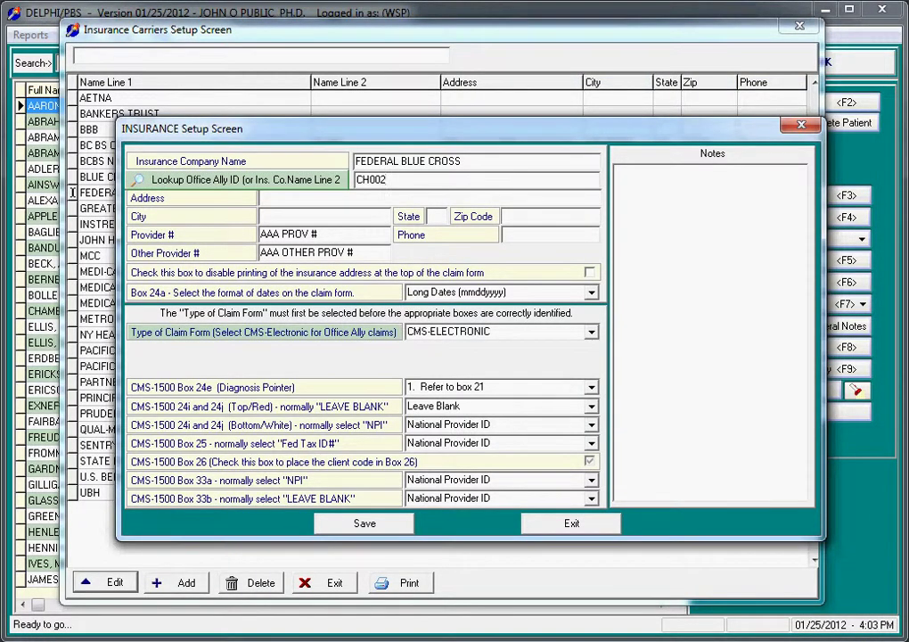
{"action": "left_click", "coordinate": [367, 526]}
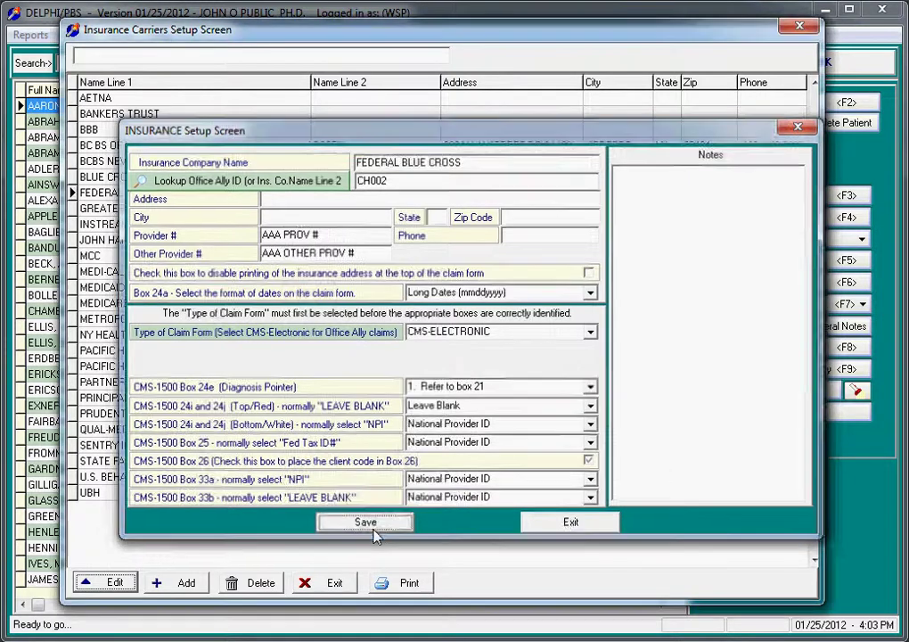